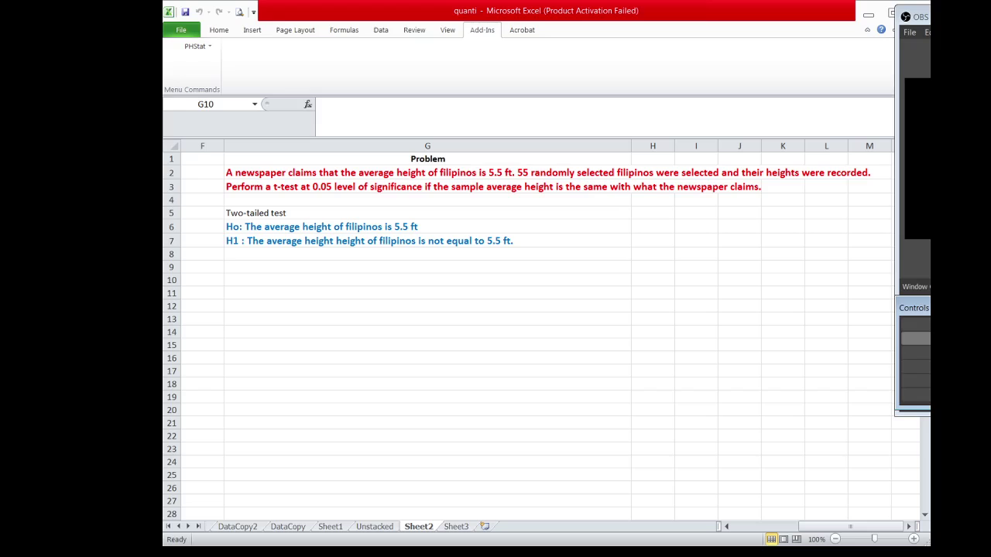
Delete the duplicated word 'height' from the H1 statement in G7 and commit the edit.
{"action": "left_click", "coordinate": [421, 240]}
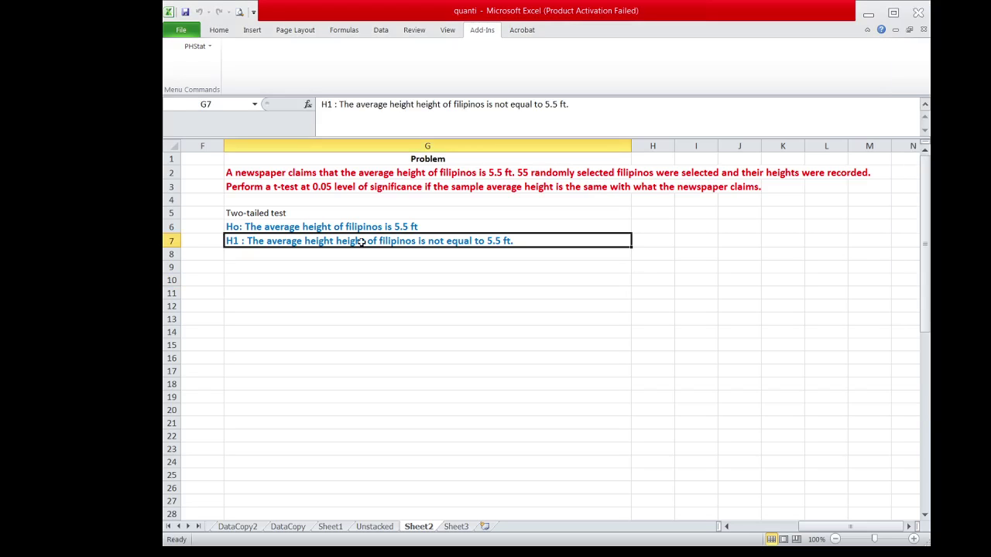
{"action": "left_click", "coordinate": [440, 105]}
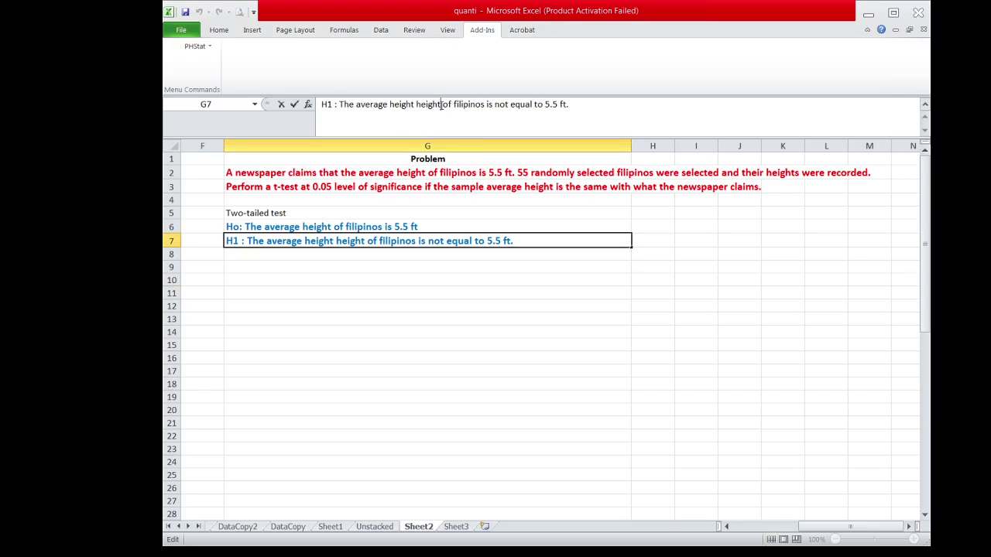
{"action": "key", "text": "BackSpace"}
{"action": "key", "text": "BackSpace"}
{"action": "key", "text": "BackSpace"}
{"action": "key", "text": "BackSpace"}
{"action": "key", "text": "BackSpace"}
{"action": "key", "text": "BackSpace"}
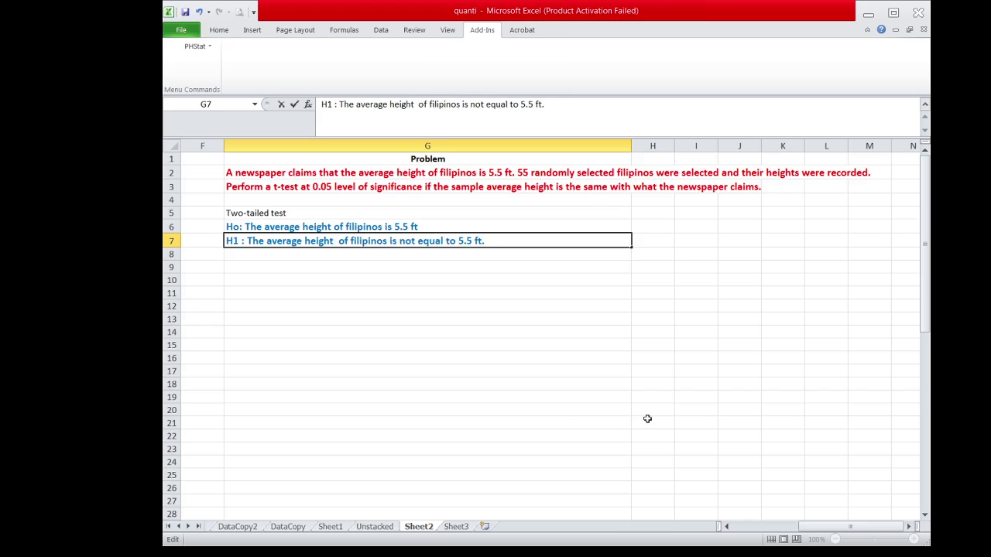
{"action": "left_click_drag", "start_coordinate": [850, 528], "coordinate": [787, 531]}
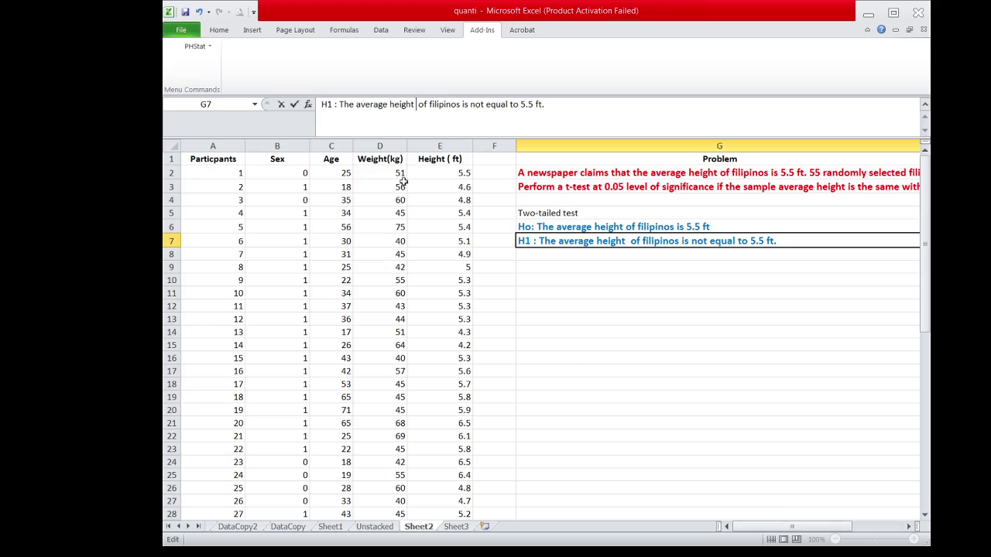
{"action": "left_click", "coordinate": [429, 158]}
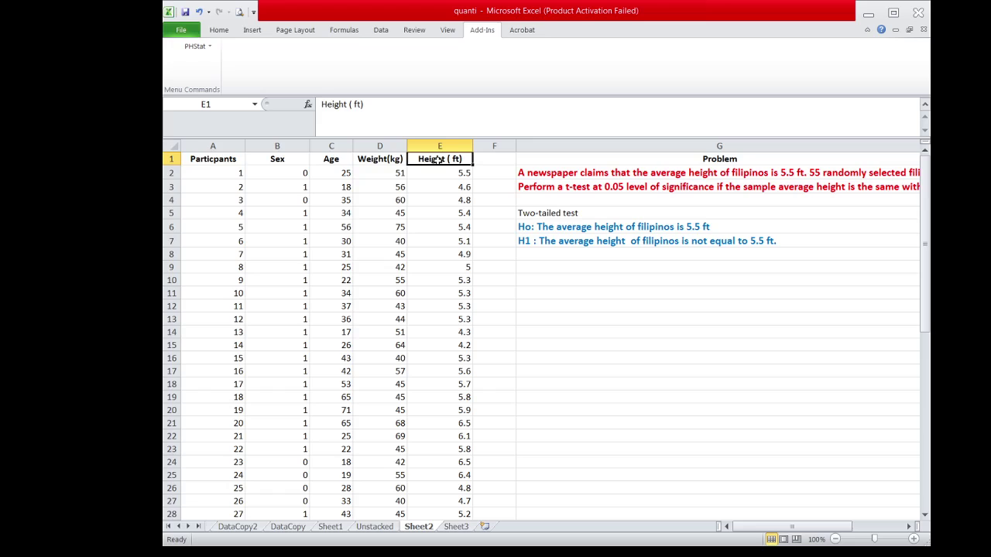
Start PHStat's One-Sample t Test for the Mean with sigma unknown.
{"action": "left_click", "coordinate": [199, 47]}
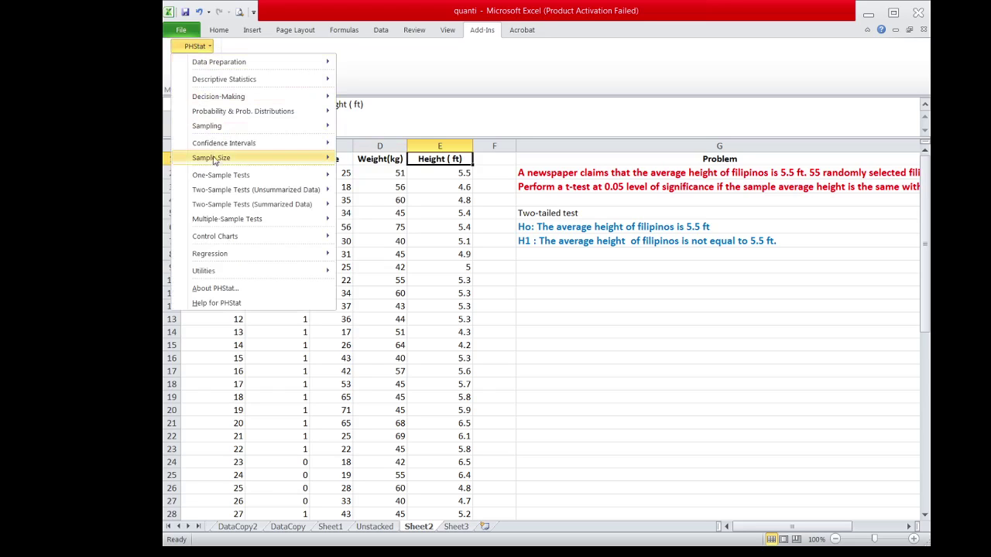
{"action": "mouse_move", "coordinate": [218, 177]}
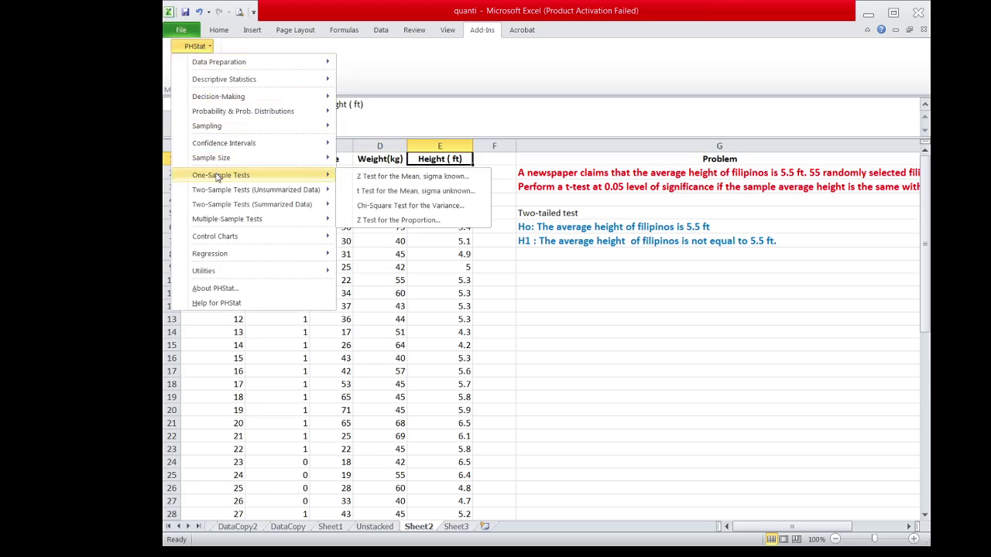
{"action": "left_click", "coordinate": [355, 193]}
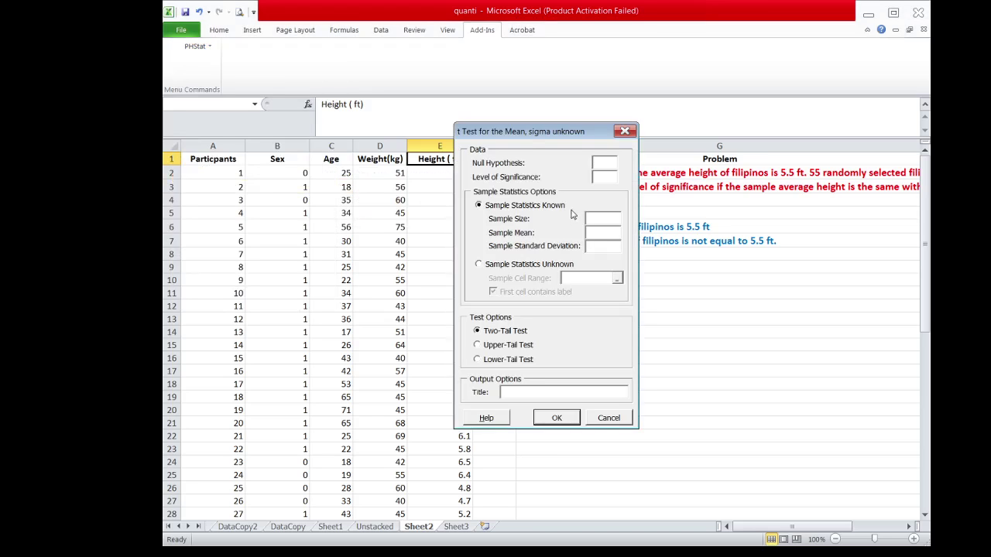
{"action": "left_click_drag", "start_coordinate": [531, 131], "coordinate": [691, 203]}
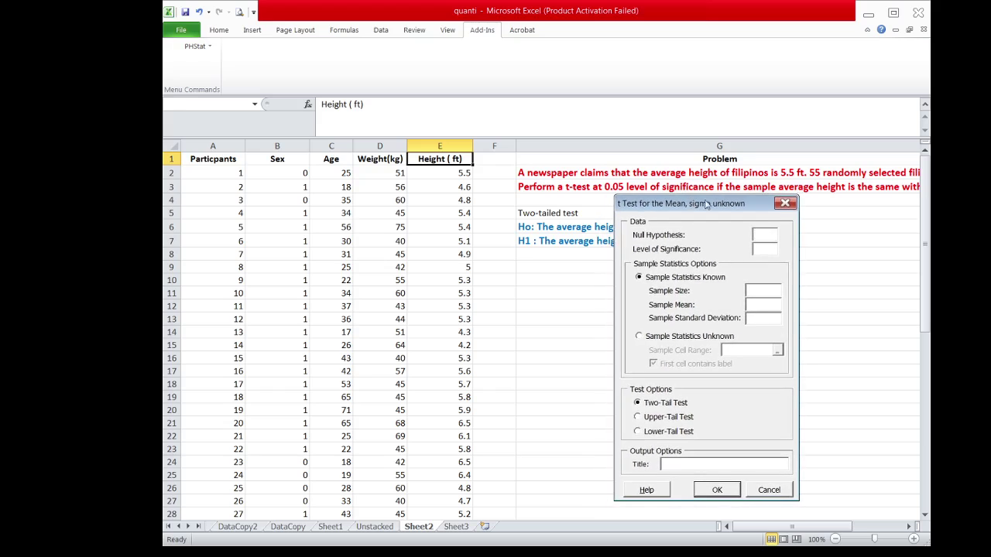
Enter null hypothesis 5.5 and significance 0.05, and choose Sample Statistics Unknown.
{"action": "left_click", "coordinate": [758, 232]}
{"action": "type", "text": "5.5"}
{"action": "left_click", "coordinate": [762, 247]}
{"action": "left_click_drag", "start_coordinate": [704, 209], "coordinate": [694, 214]}
{"action": "type", "text": "0.0"}
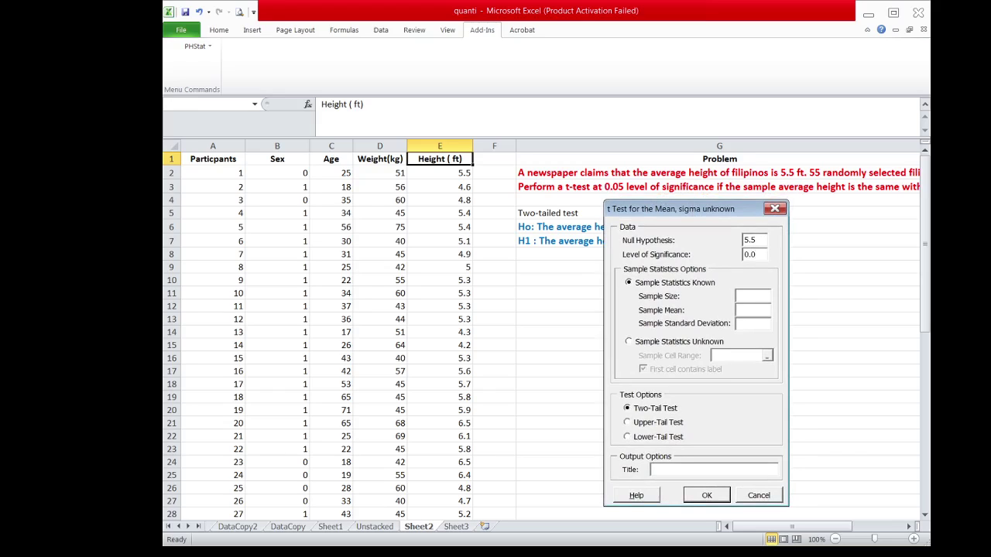
{"action": "type", "text": "5"}
{"action": "left_click", "coordinate": [628, 344]}
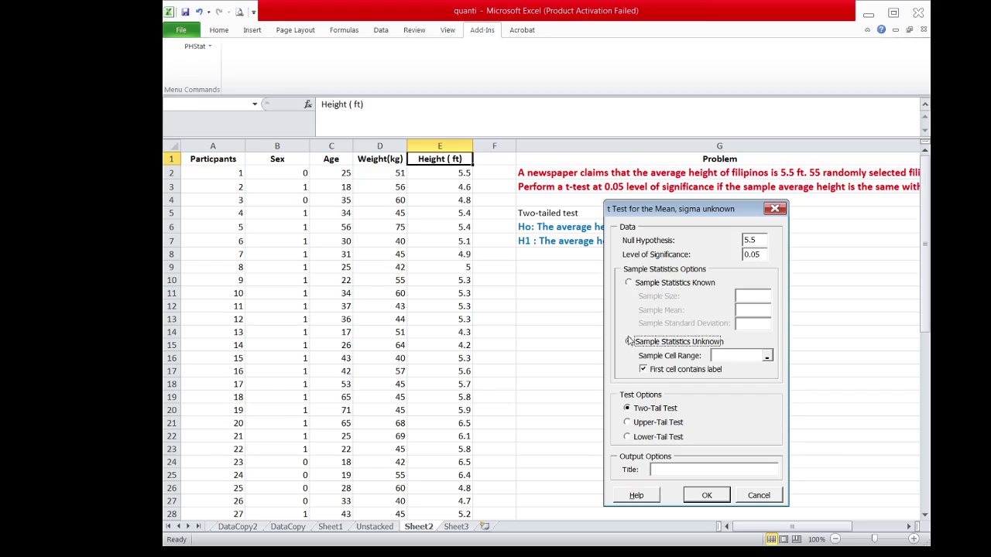
Use E1:E56 as the sample range and run the two-tail test, giving t = -1.1326, p = 0.2624.
{"action": "left_click", "coordinate": [768, 355]}
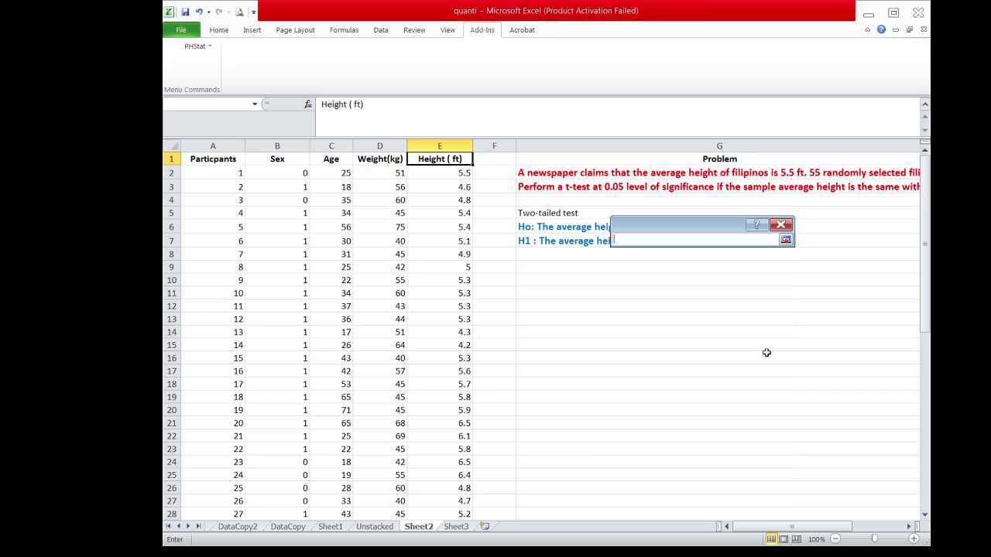
{"action": "left_click", "coordinate": [440, 159]}
{"action": "left_click_drag", "start_coordinate": [439, 159], "coordinate": [463, 485]}
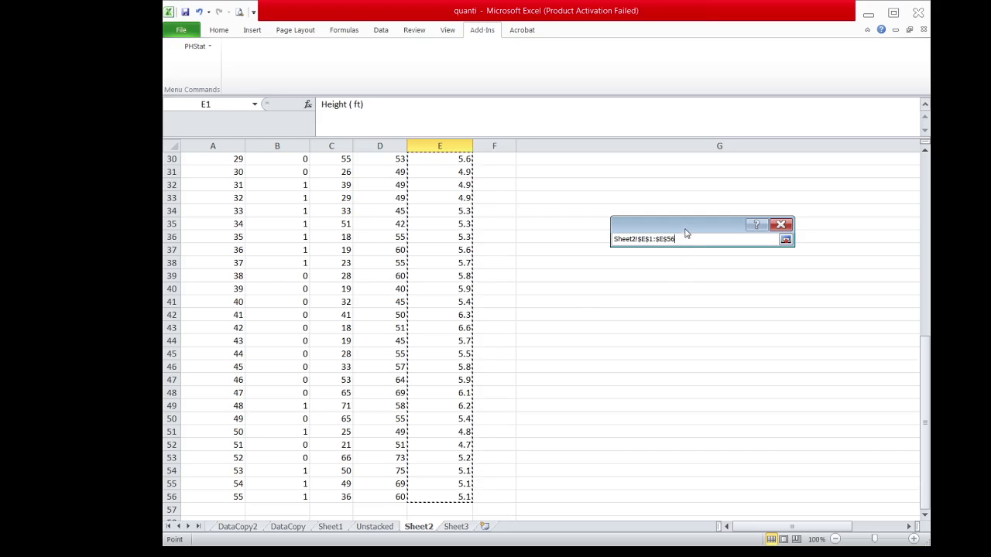
{"action": "left_click_drag", "start_coordinate": [686, 229], "coordinate": [658, 171]}
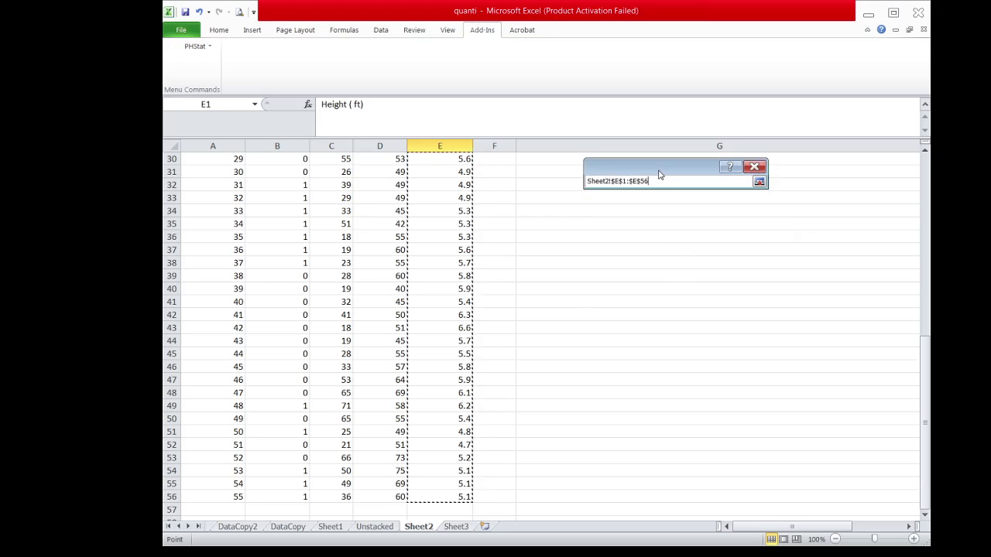
{"action": "left_click", "coordinate": [758, 181]}
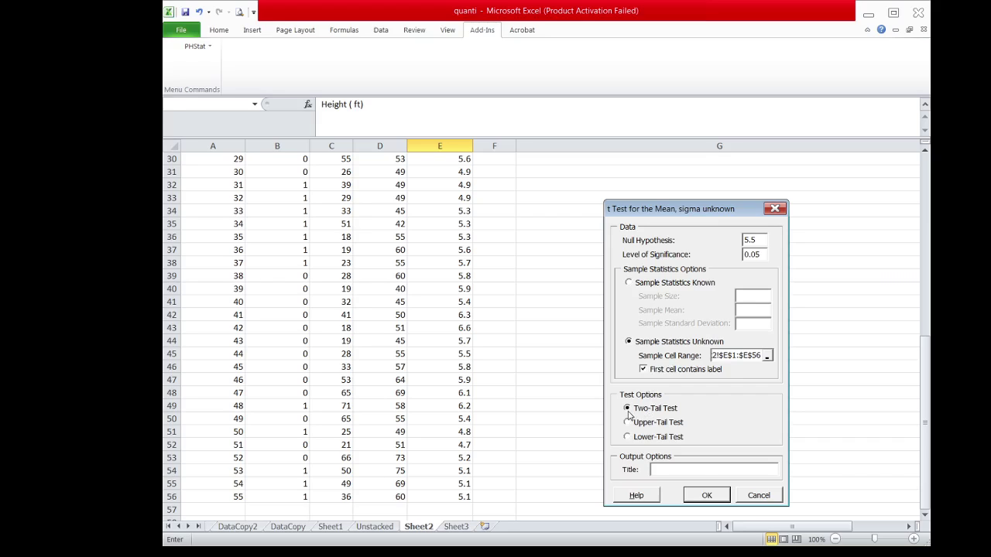
{"action": "left_click", "coordinate": [706, 497]}
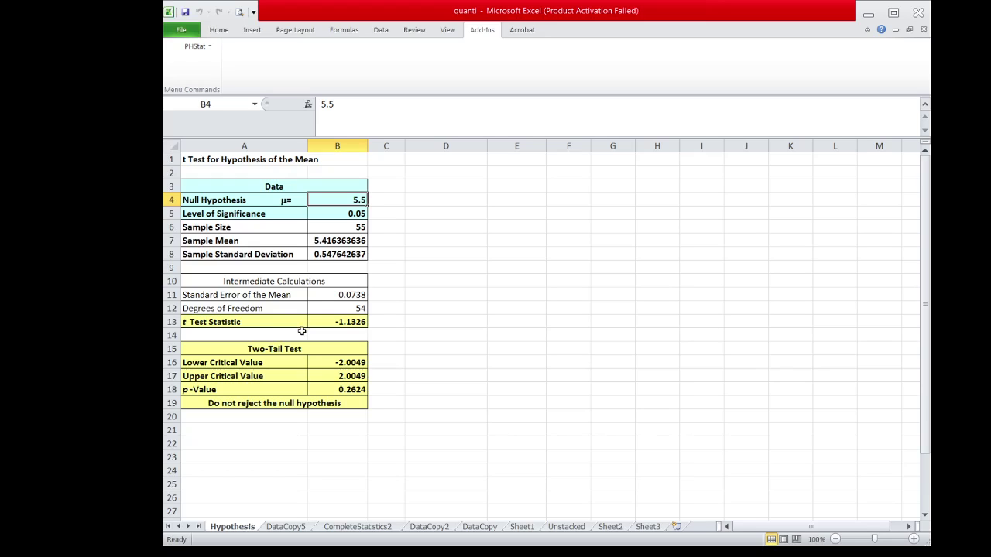
{"action": "left_click", "coordinate": [334, 389]}
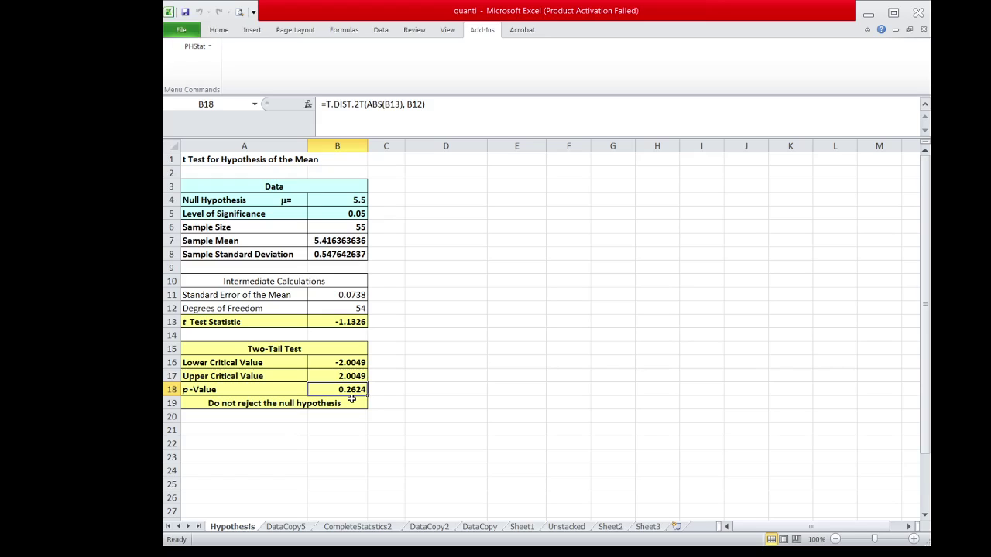
{"action": "left_click", "coordinate": [343, 213]}
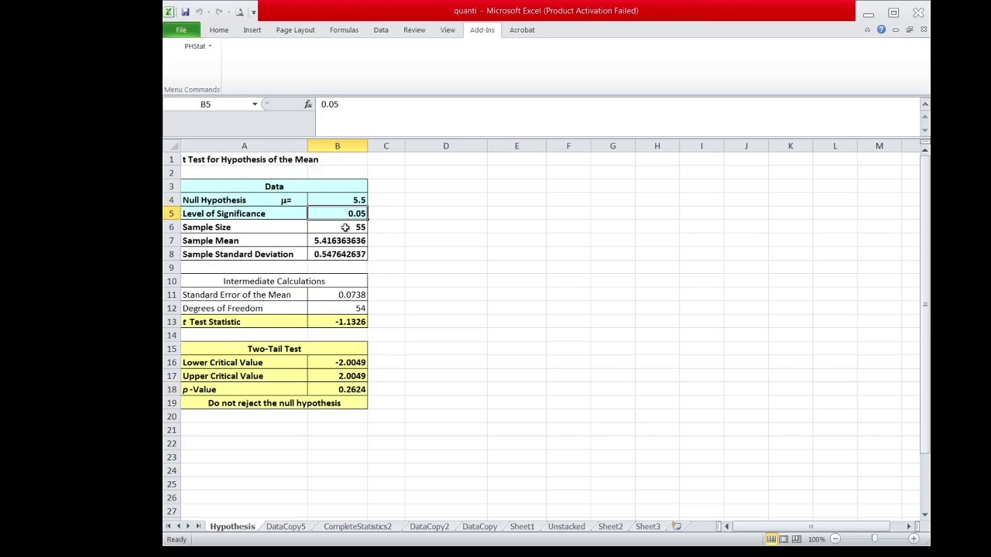
{"action": "left_click", "coordinate": [340, 390]}
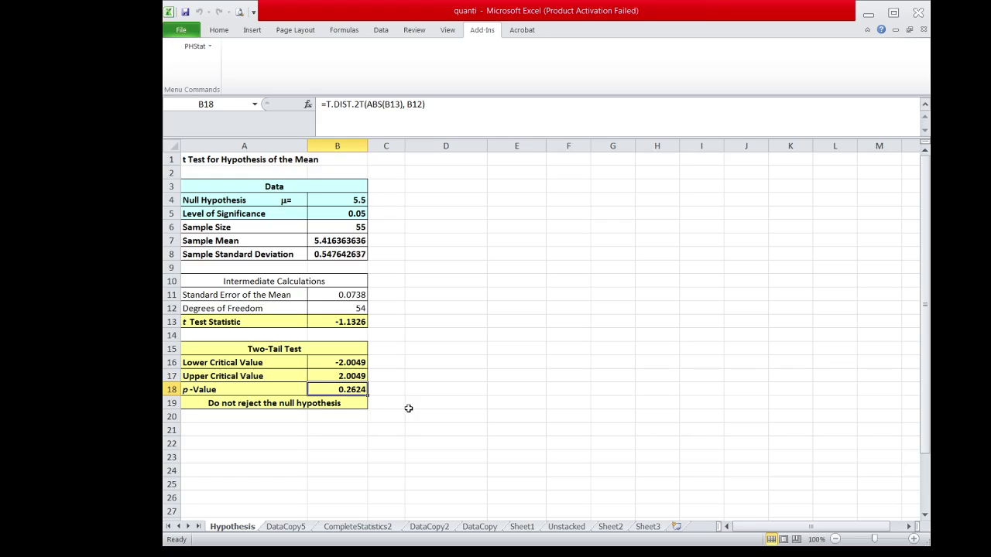
{"action": "left_click", "coordinate": [347, 215]}
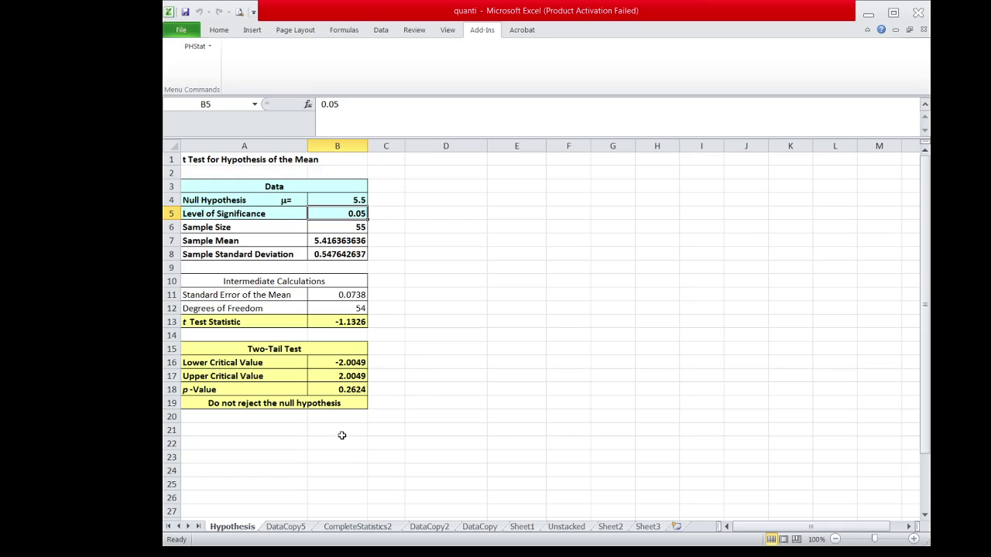
Look over the data on Sheet1, then return to Sheet2's top with the heights and hypotheses.
{"action": "left_click", "coordinate": [609, 528]}
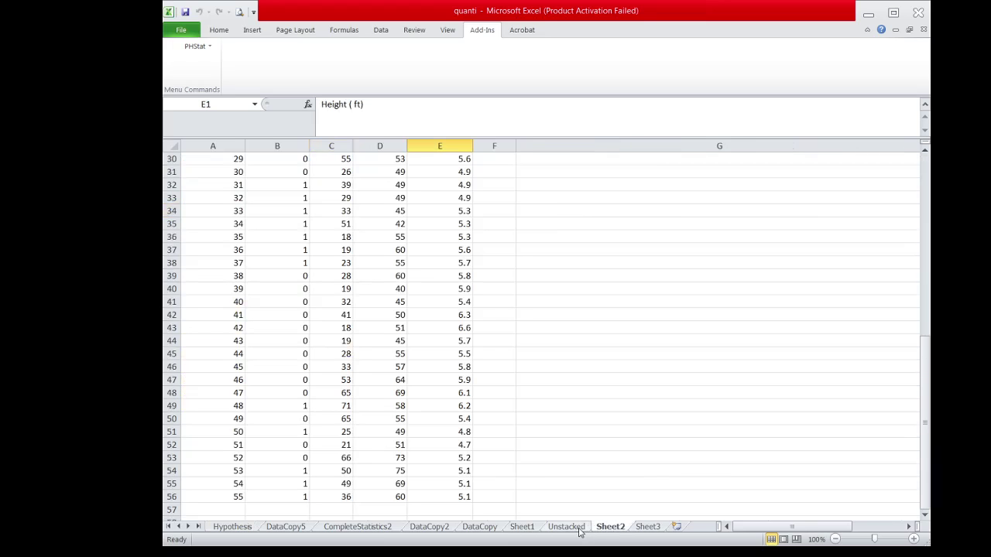
{"action": "left_click", "coordinate": [521, 528]}
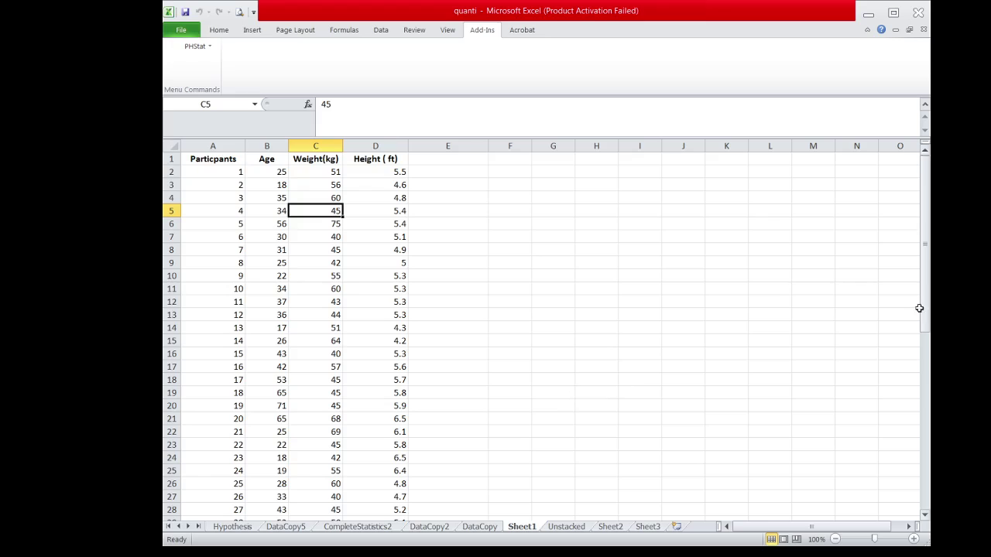
{"action": "left_click_drag", "start_coordinate": [926, 311], "coordinate": [927, 226]}
{"action": "left_click_drag", "start_coordinate": [926, 244], "coordinate": [910, 183]}
{"action": "left_click", "coordinate": [617, 530]}
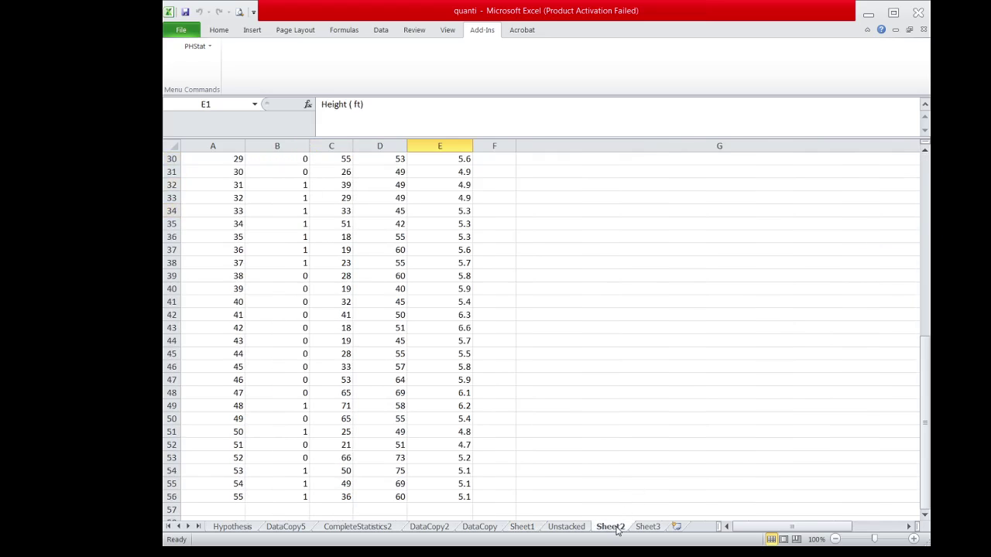
{"action": "left_click_drag", "start_coordinate": [929, 431], "coordinate": [911, 237]}
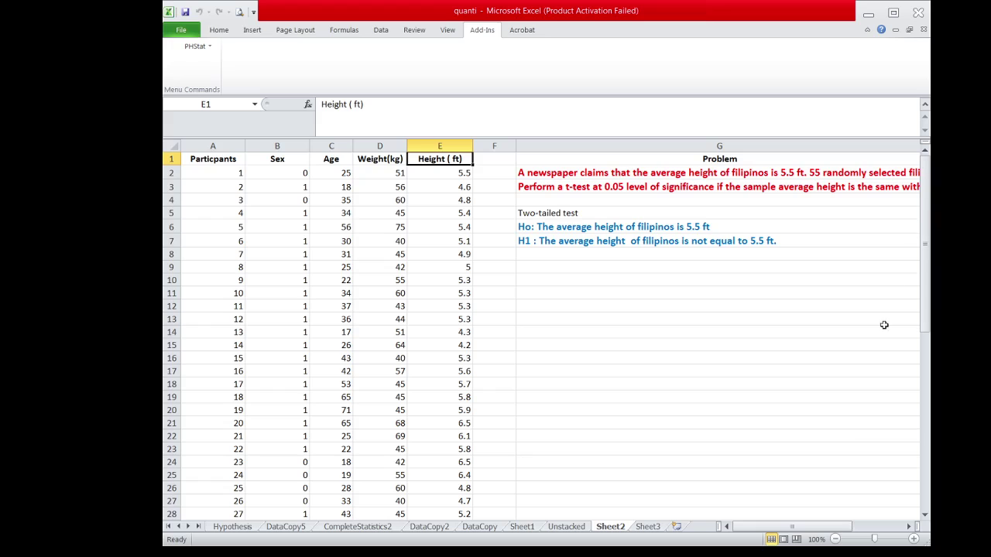
{"action": "left_click_drag", "start_coordinate": [811, 528], "coordinate": [833, 528]}
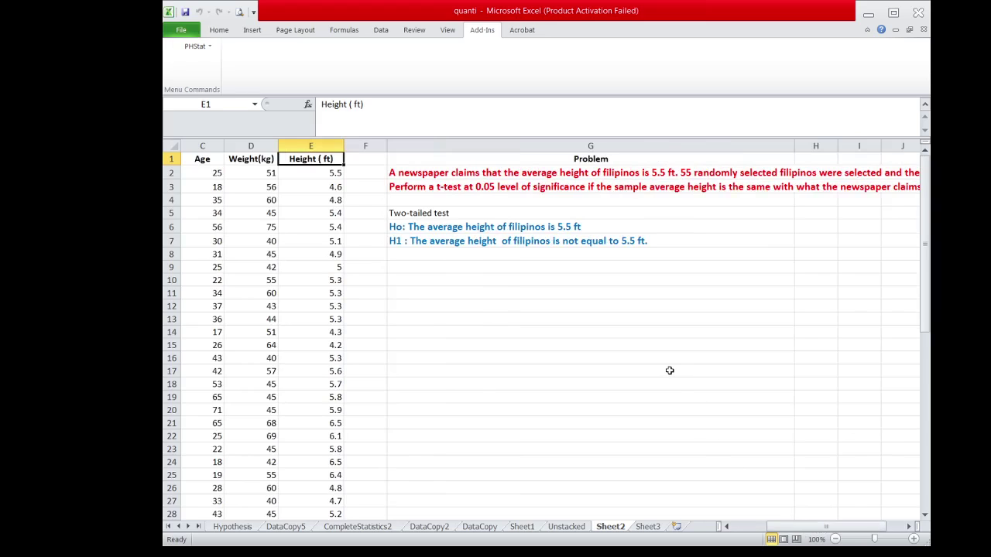